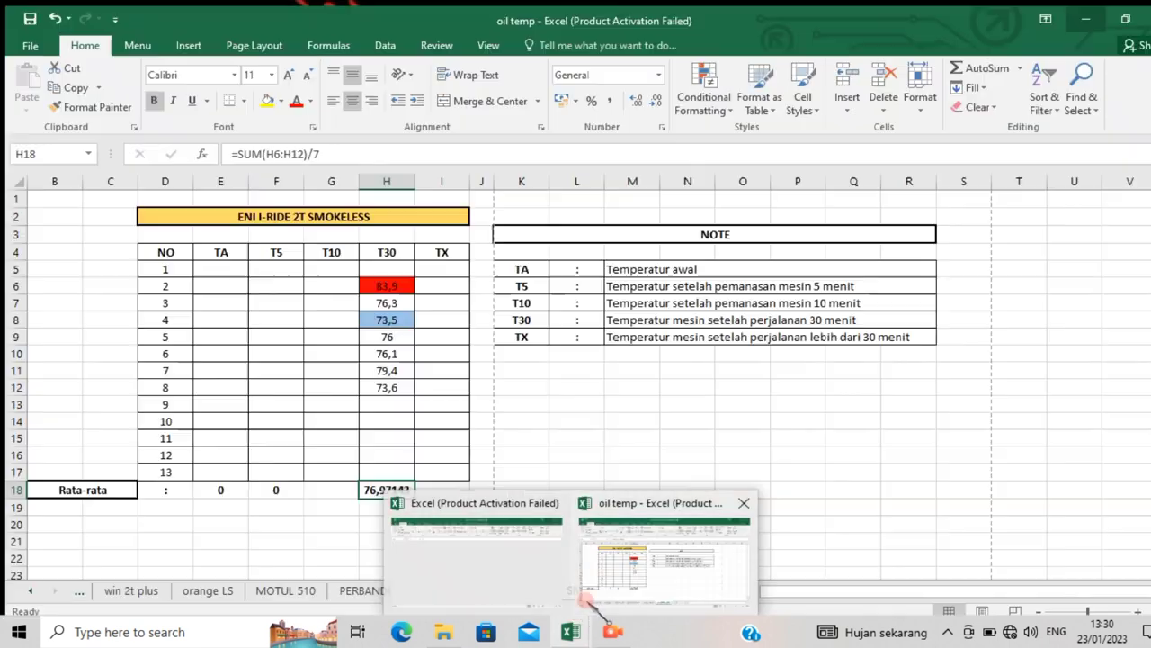
# Bring up the oil temp workbook and look through its MOTUL 510, orange LS and sprinta 1000 2t sheets
pyautogui.click(589, 601)
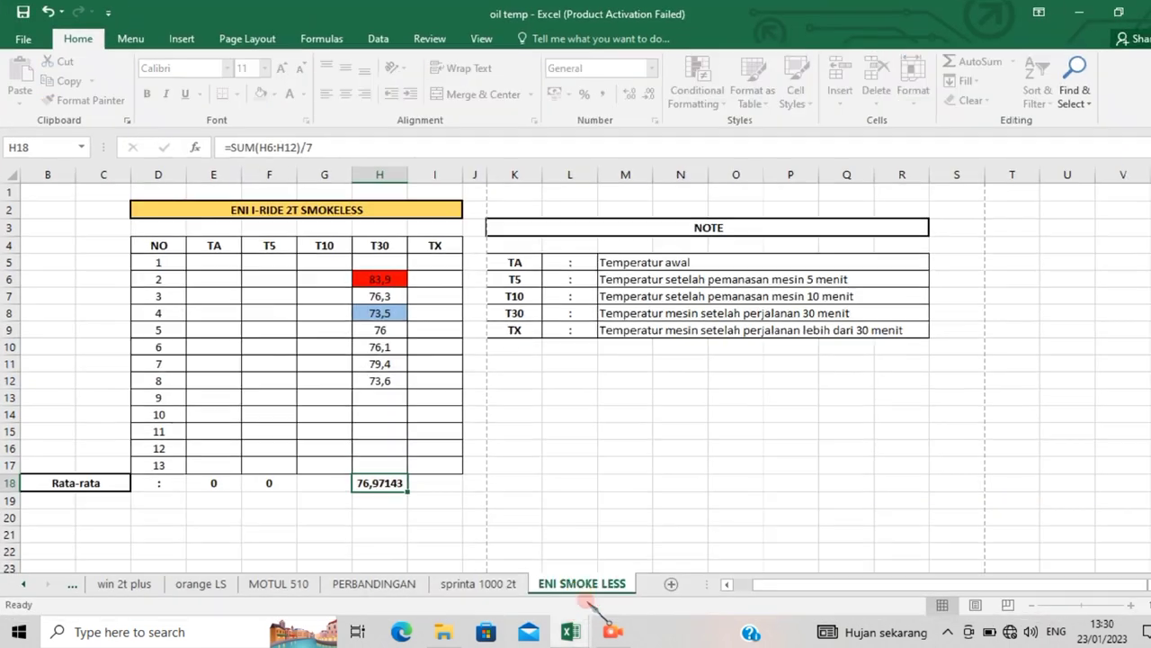
pyautogui.click(522, 378)
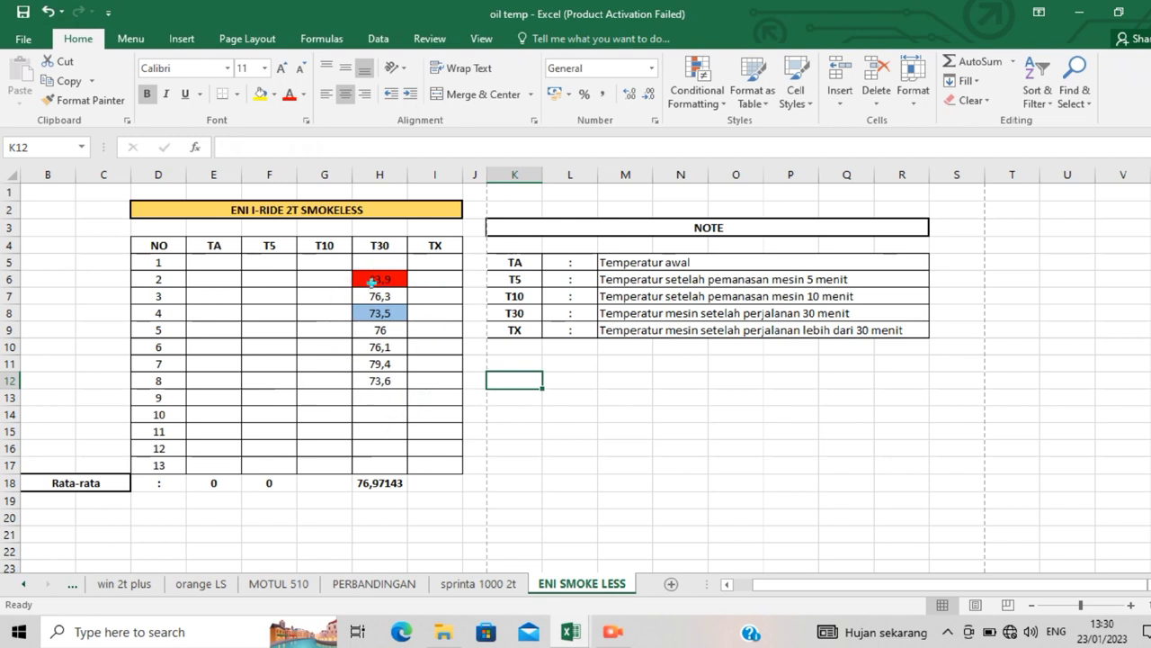
pyautogui.click(284, 582)
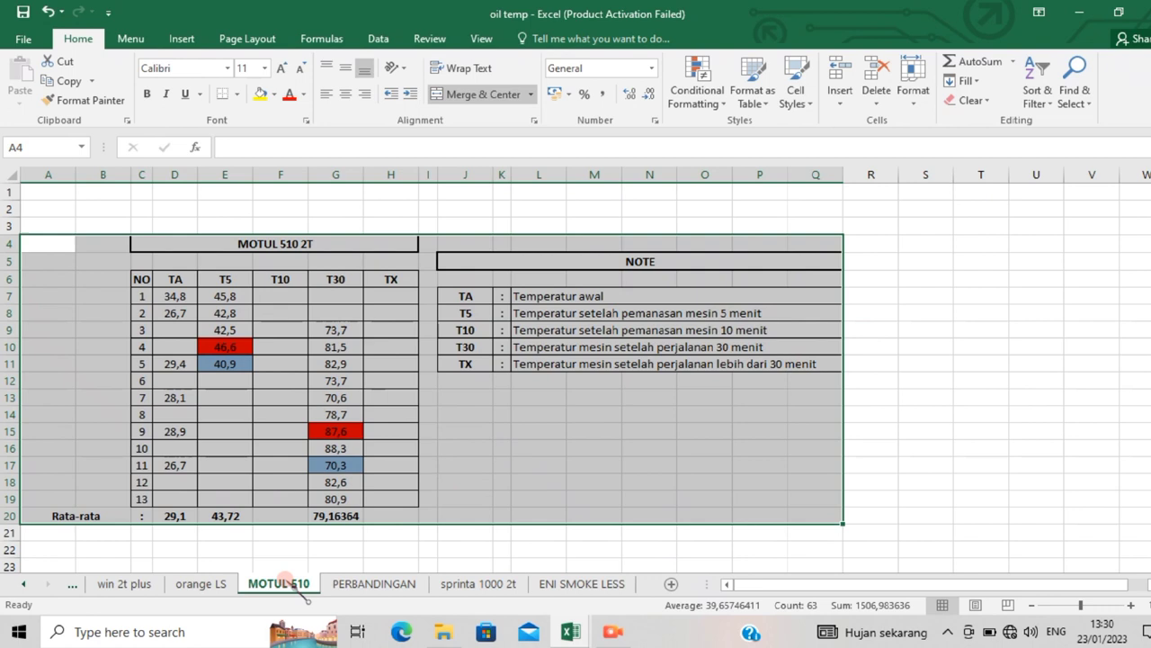
pyautogui.click(218, 583)
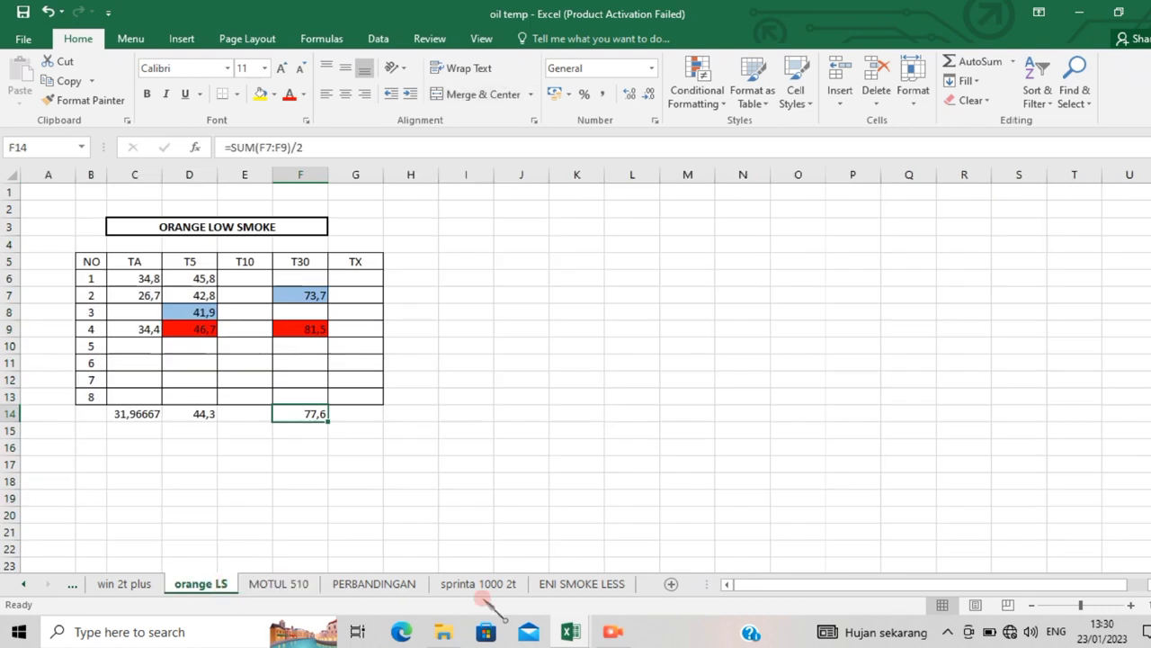
pyautogui.click(556, 587)
pyautogui.click(465, 585)
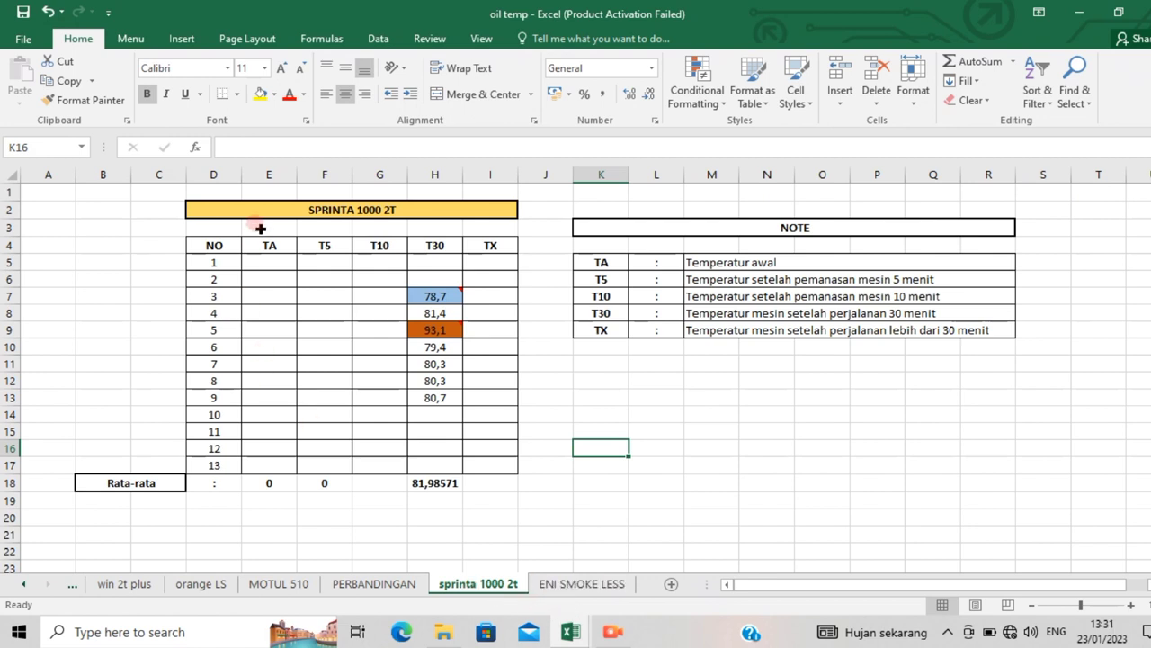
# Review the individual T30 readings and the Rata-rata average formula on the ENI SMOKE LESS sheet
pyautogui.click(577, 584)
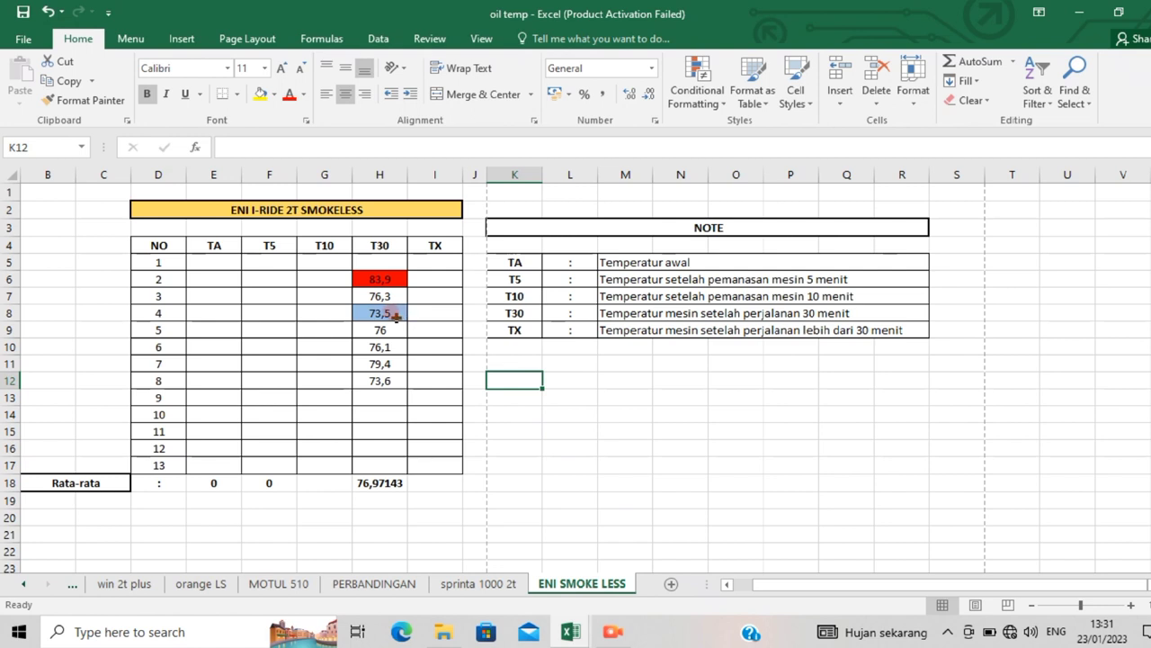
pyautogui.click(368, 240)
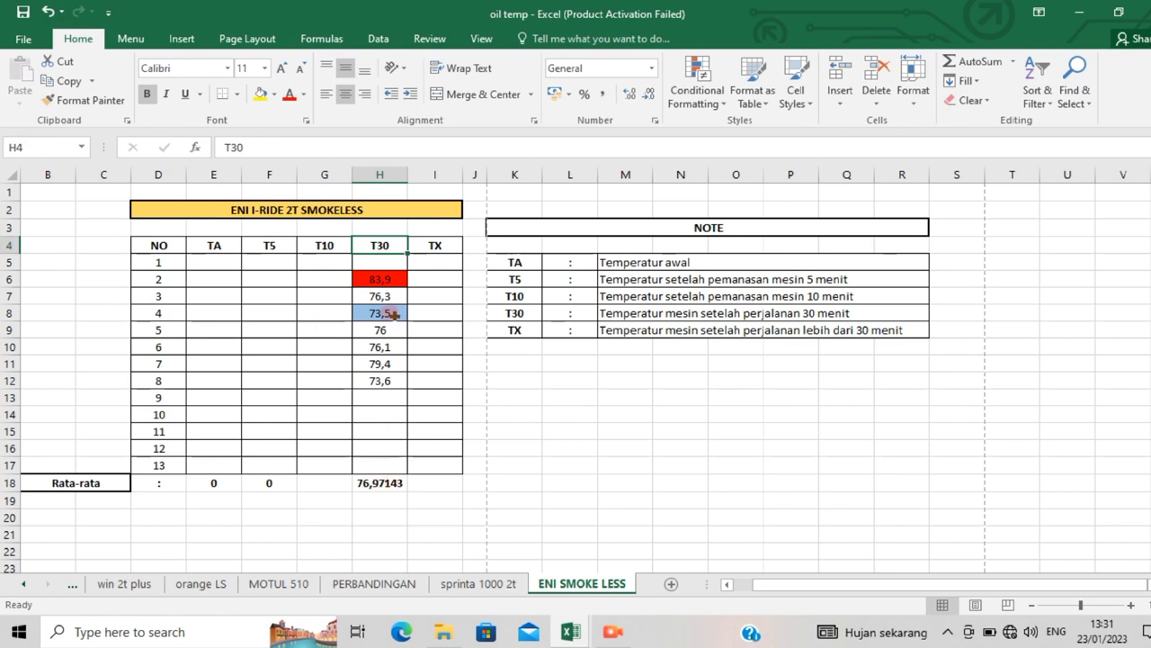
pyautogui.click(382, 272)
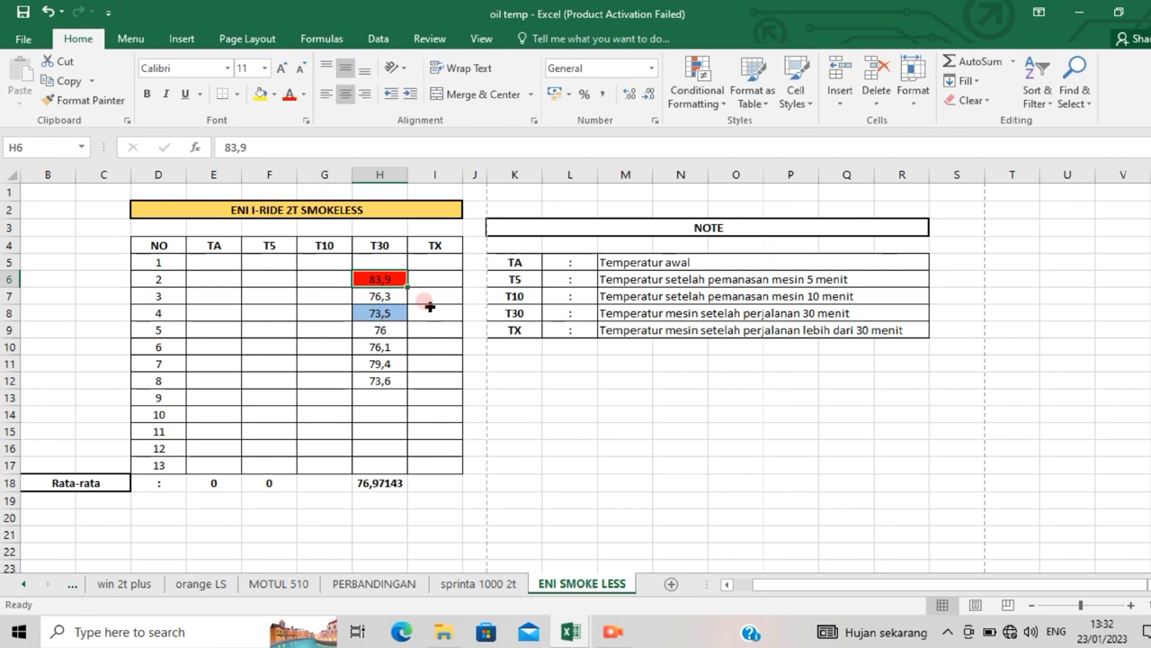
pyautogui.click(382, 275)
pyautogui.click(390, 330)
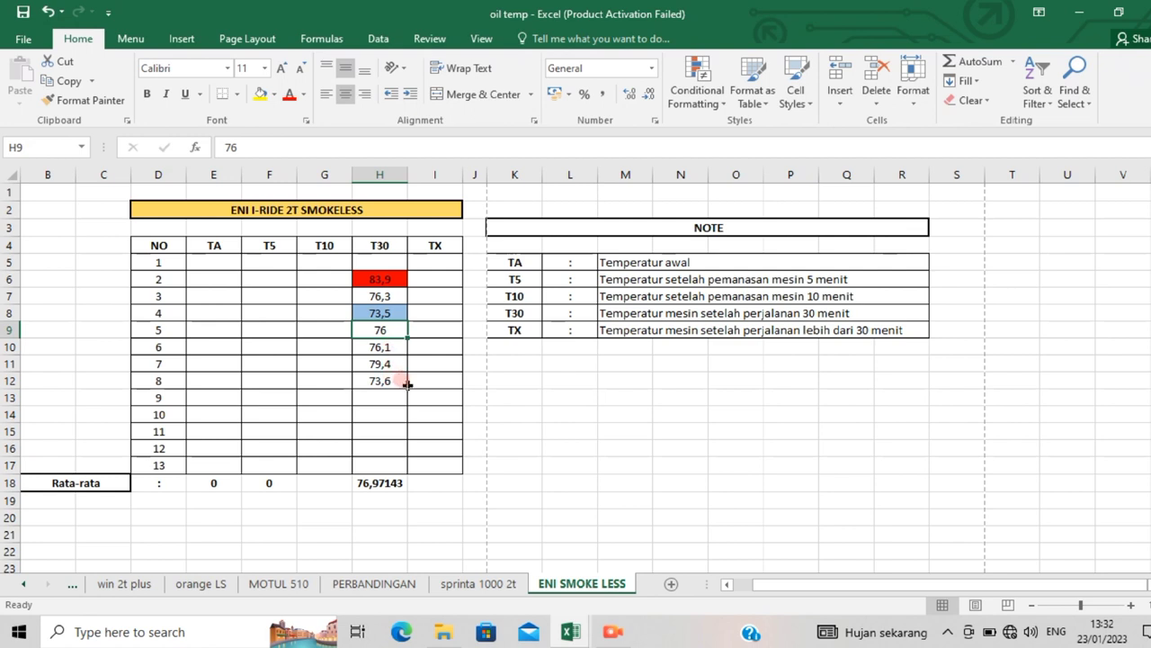
pyautogui.click(402, 482)
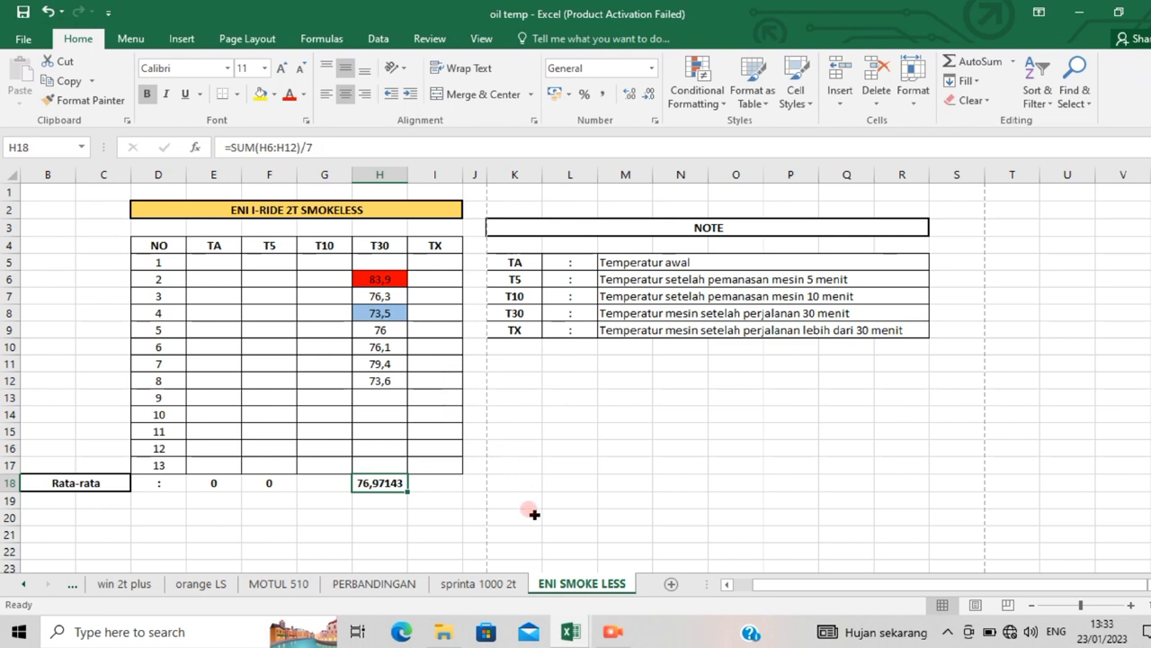
# On the PERBANDINGAN sheet, compare ENI I-RIDE 2T SMOKELESS's T30 minimum and maximum with the highlighted Motul minimum and SPRINTA maximum
pyautogui.click(402, 583)
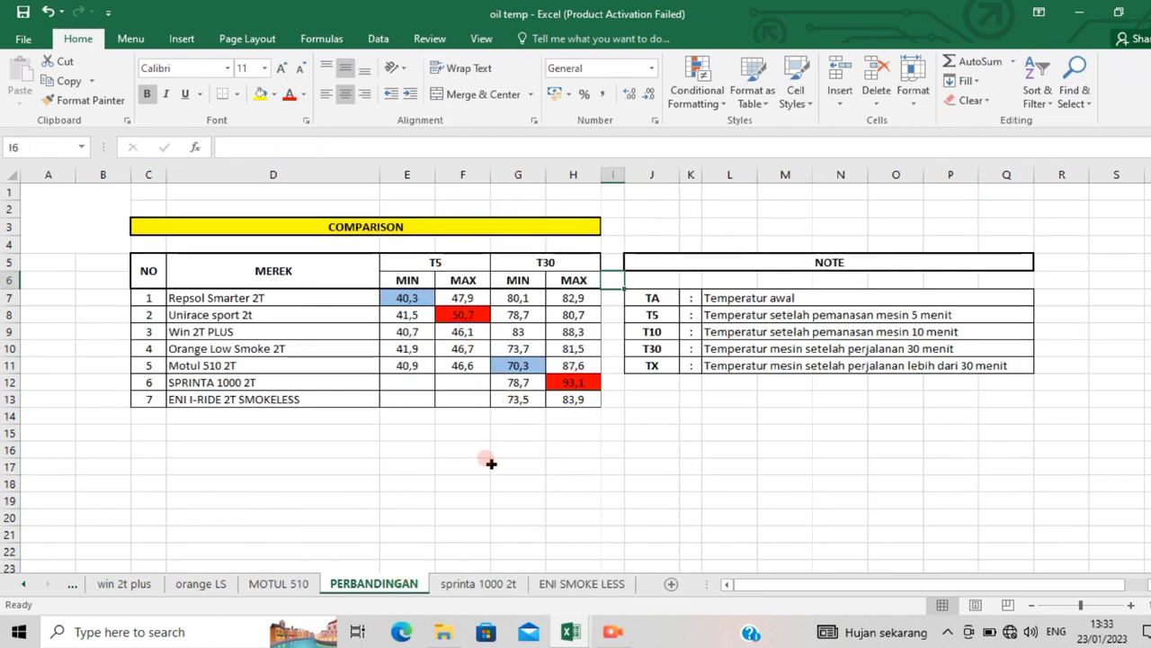
pyautogui.click(550, 398)
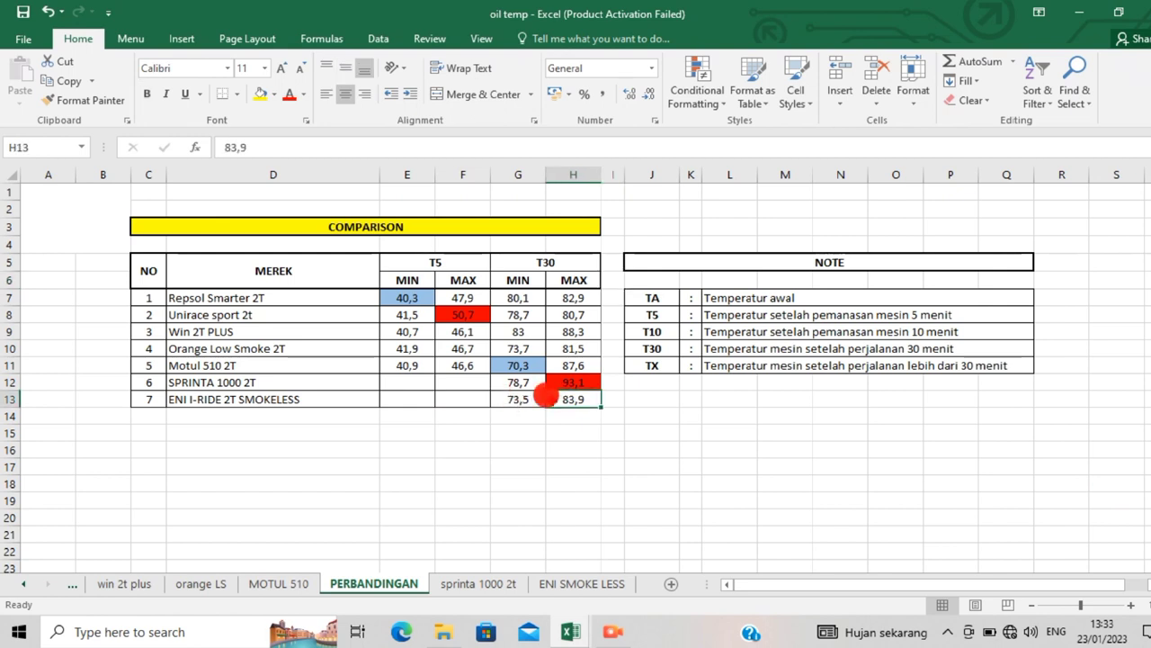
pyautogui.click(543, 398)
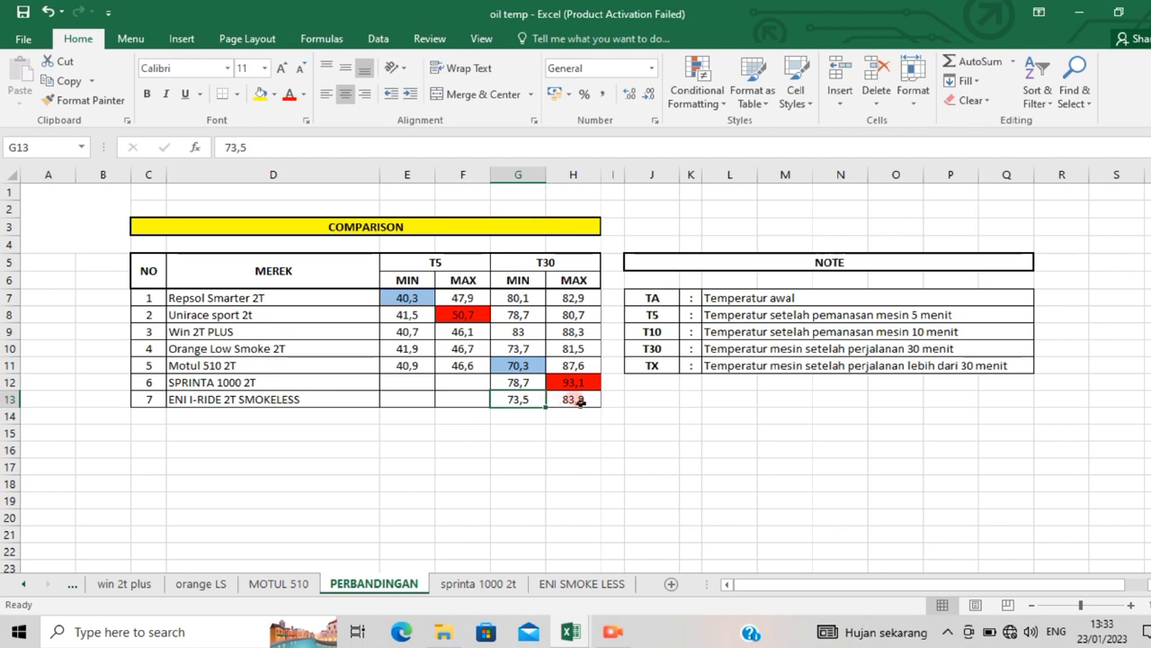
pyautogui.click(580, 402)
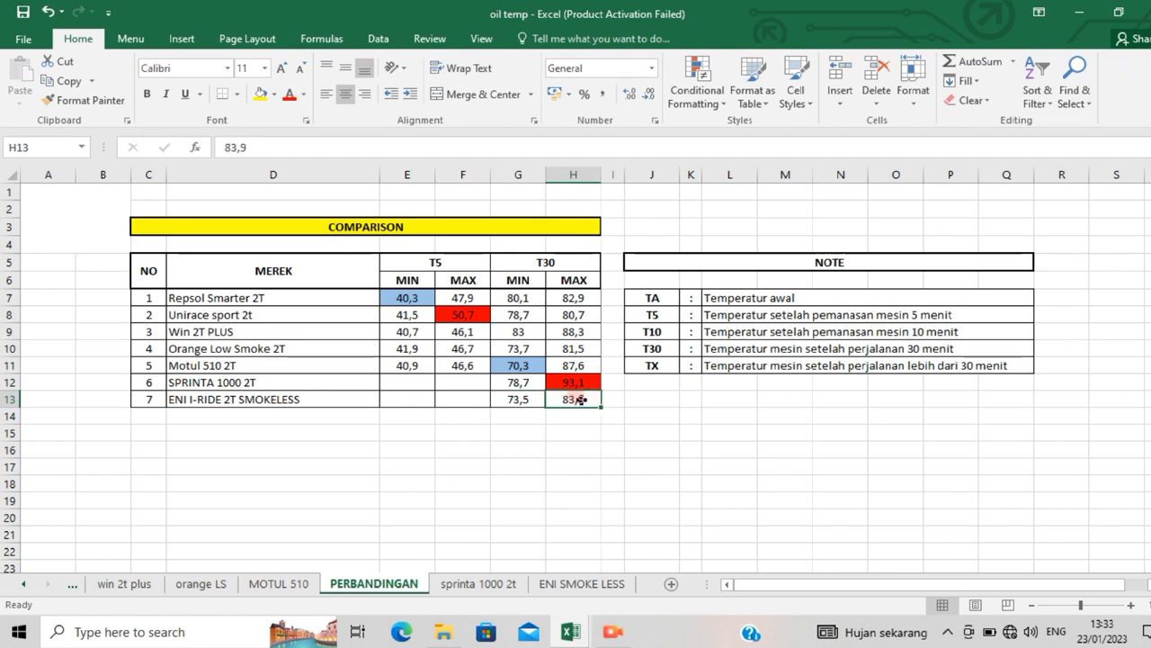
pyautogui.click(575, 384)
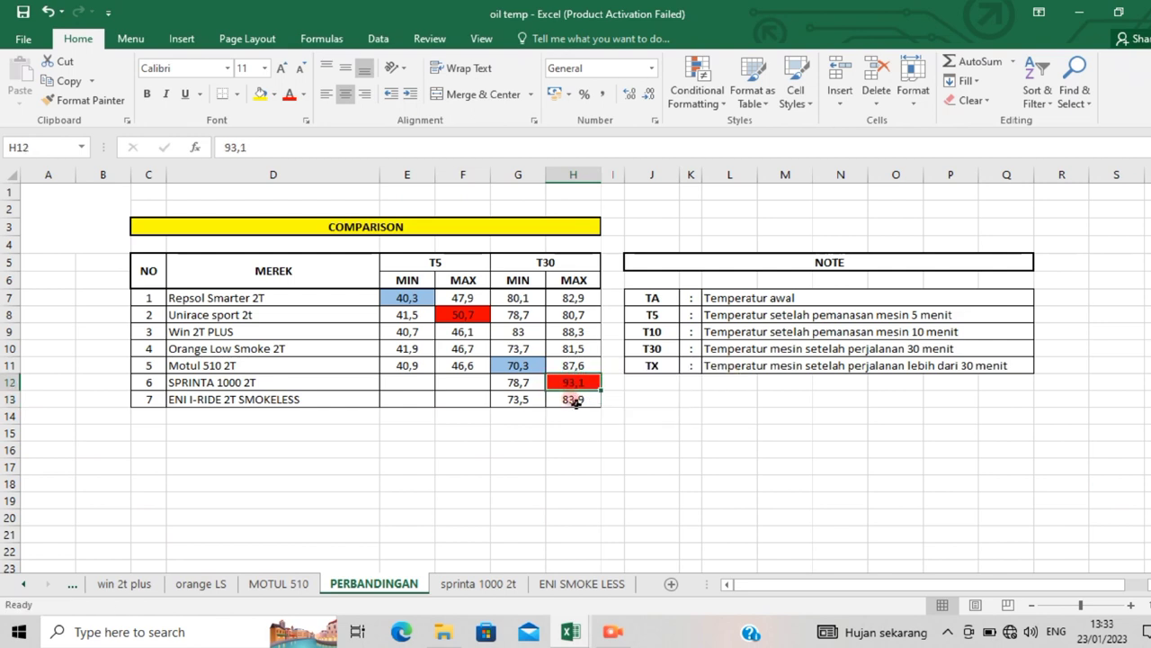
pyautogui.click(522, 366)
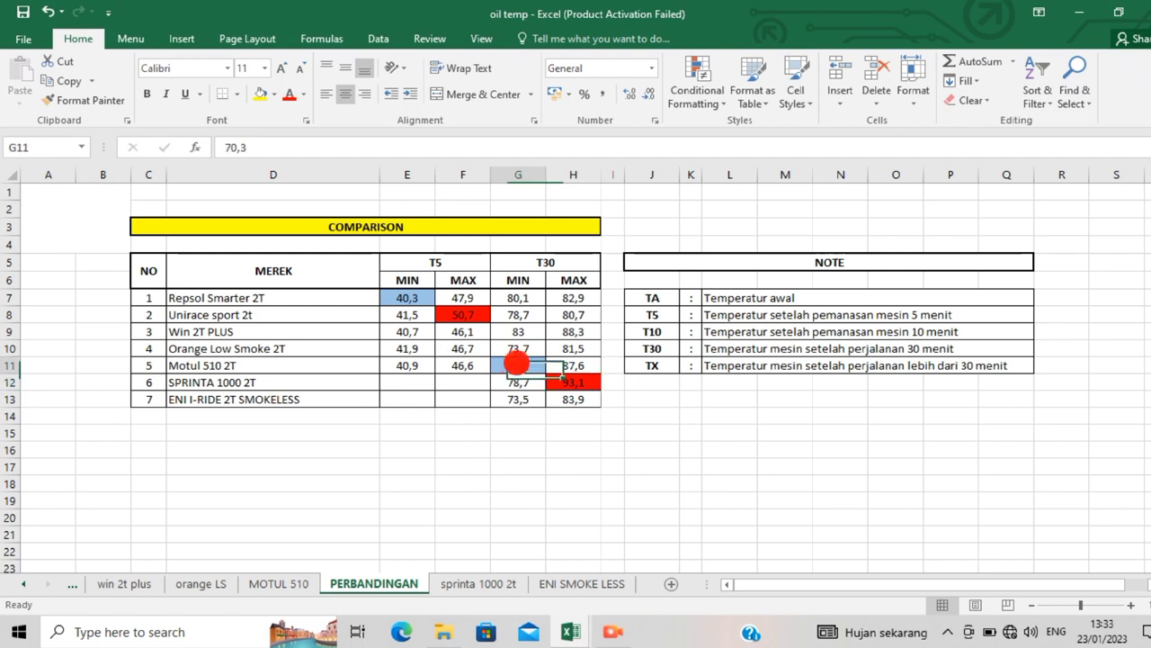
pyautogui.click(513, 394)
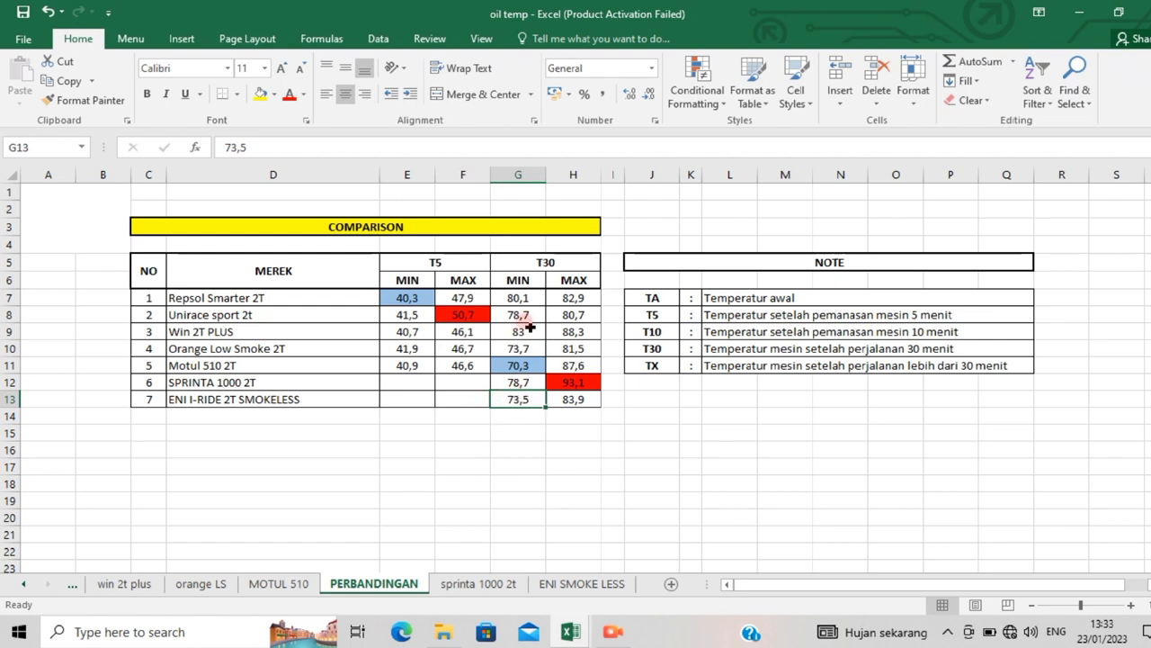
# Check the T30 and T5 column groups of the comparison table against the ENI I-RIDE 2T SMOKELESS row
pyautogui.click(530, 254)
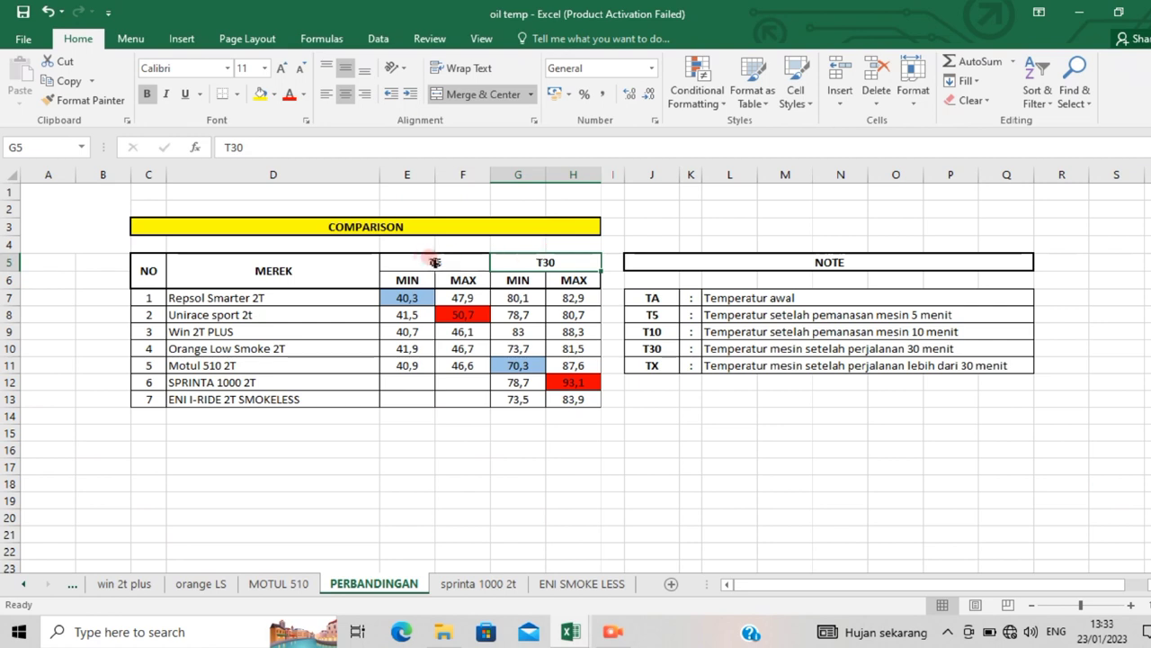
pyautogui.click(413, 259)
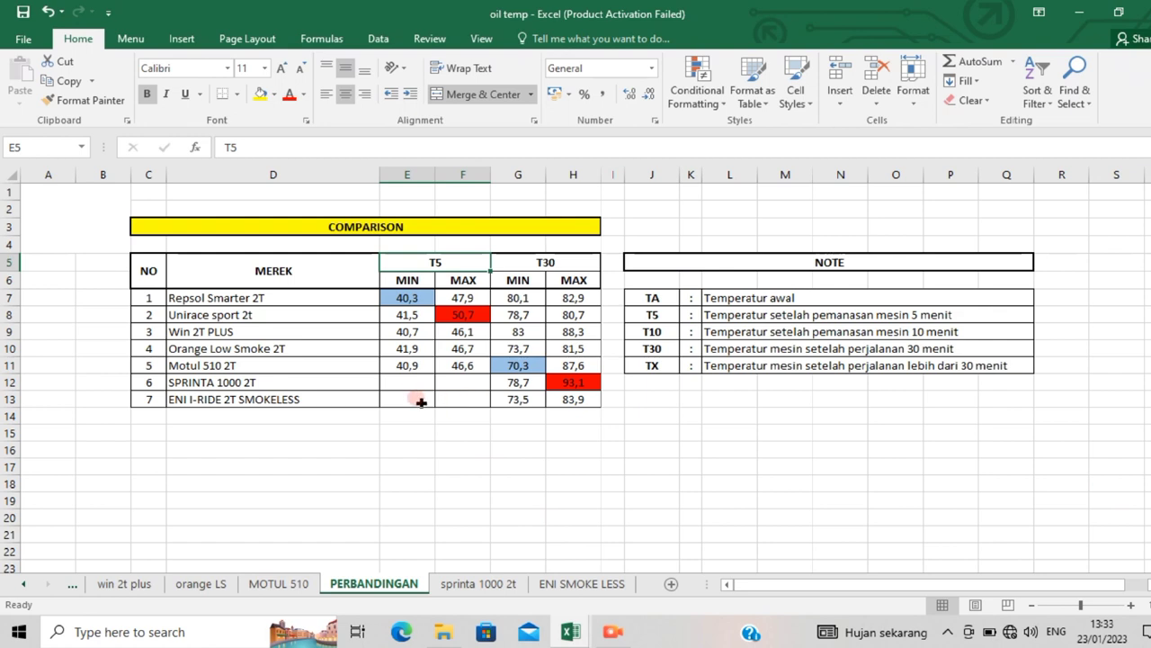
pyautogui.click(520, 396)
pyautogui.click(567, 398)
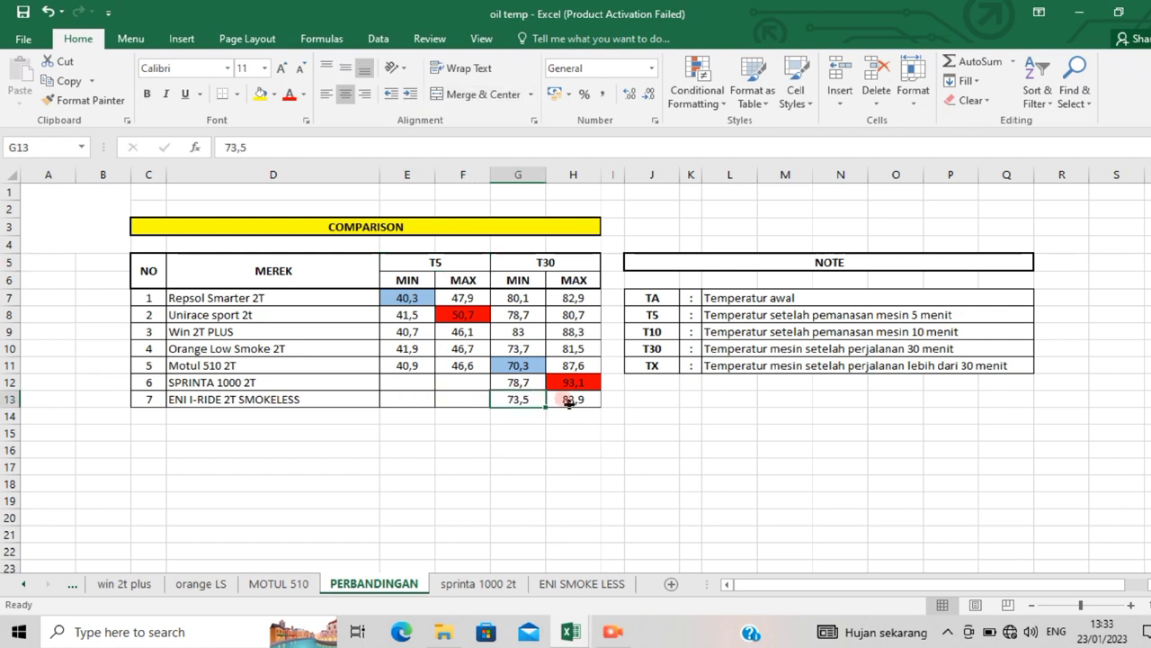
pyautogui.click(513, 415)
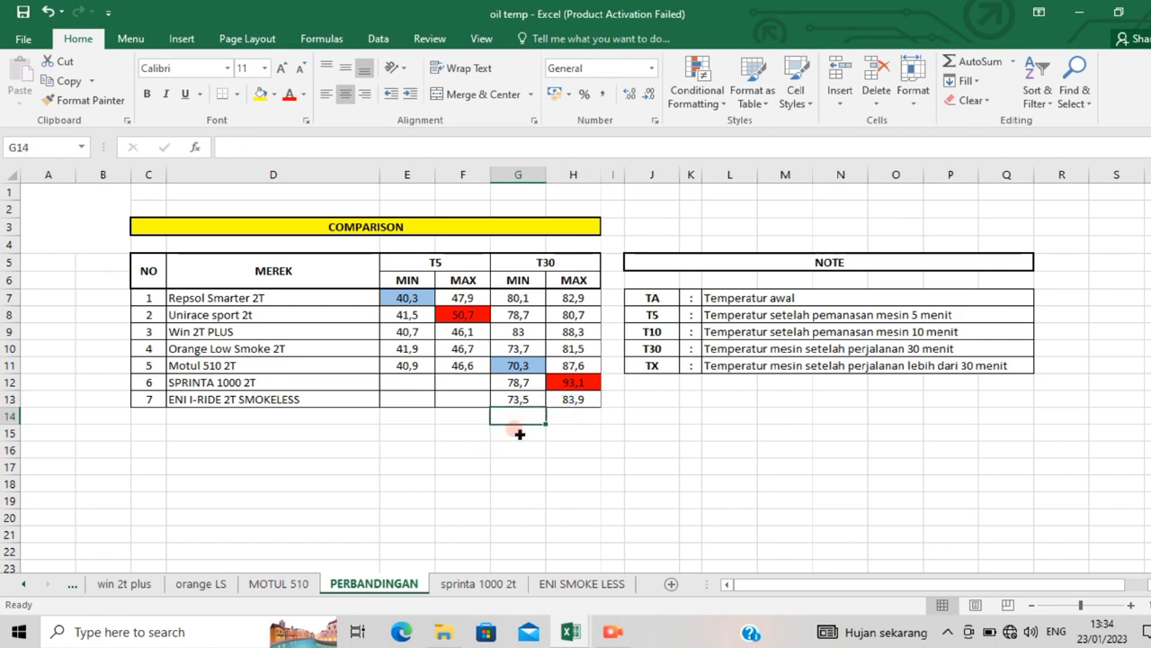
pyautogui.click(519, 432)
pyautogui.click(563, 435)
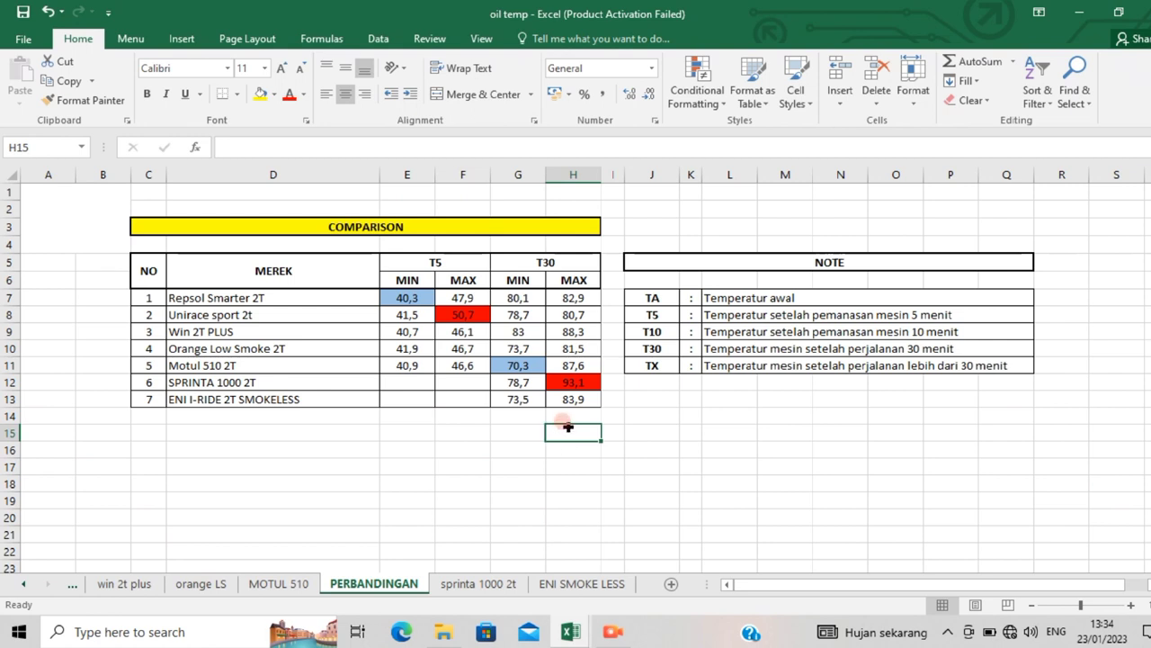
pyautogui.click(567, 410)
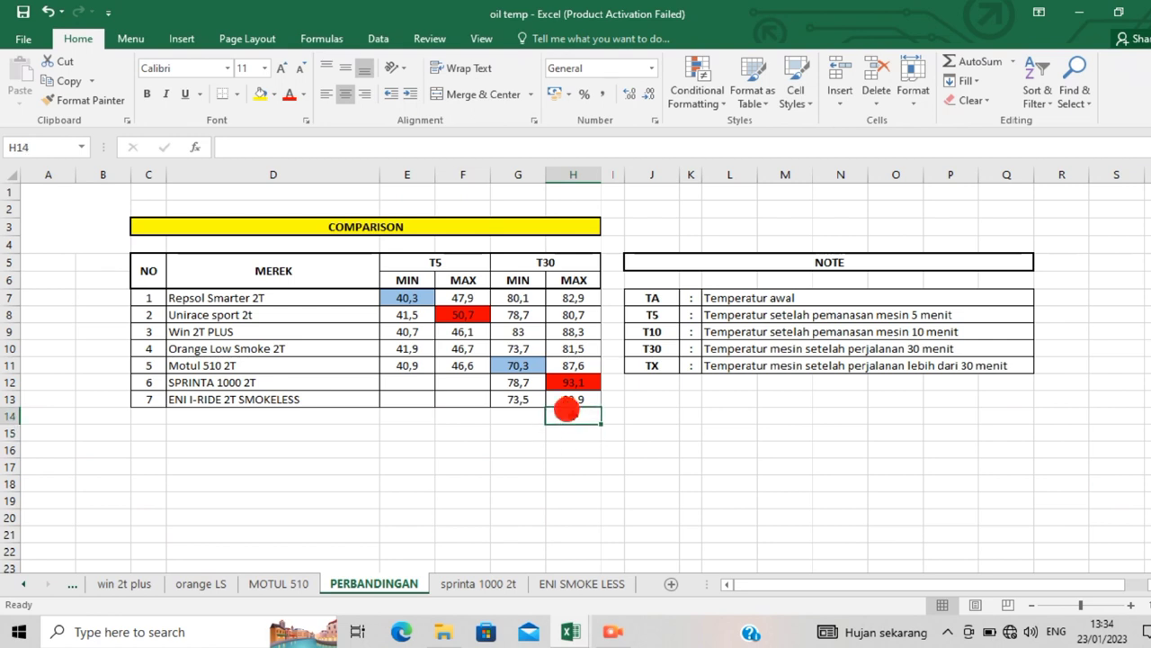
pyautogui.click(493, 419)
pyautogui.click(495, 463)
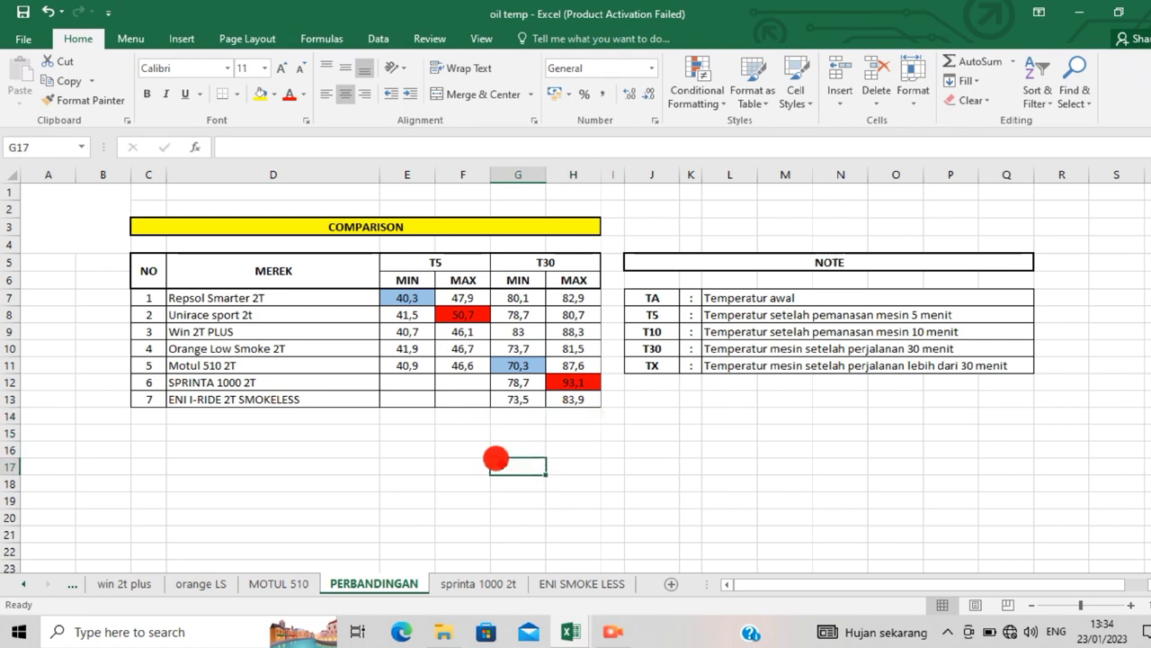
pyautogui.click(560, 433)
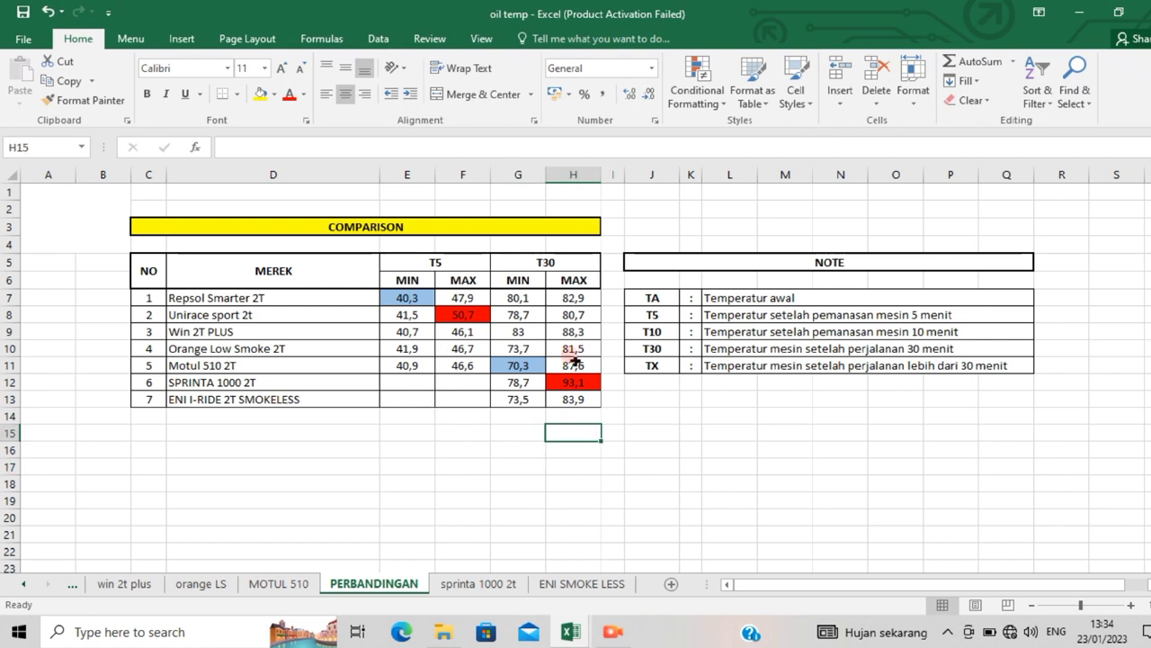
pyautogui.click(548, 454)
pyautogui.click(510, 441)
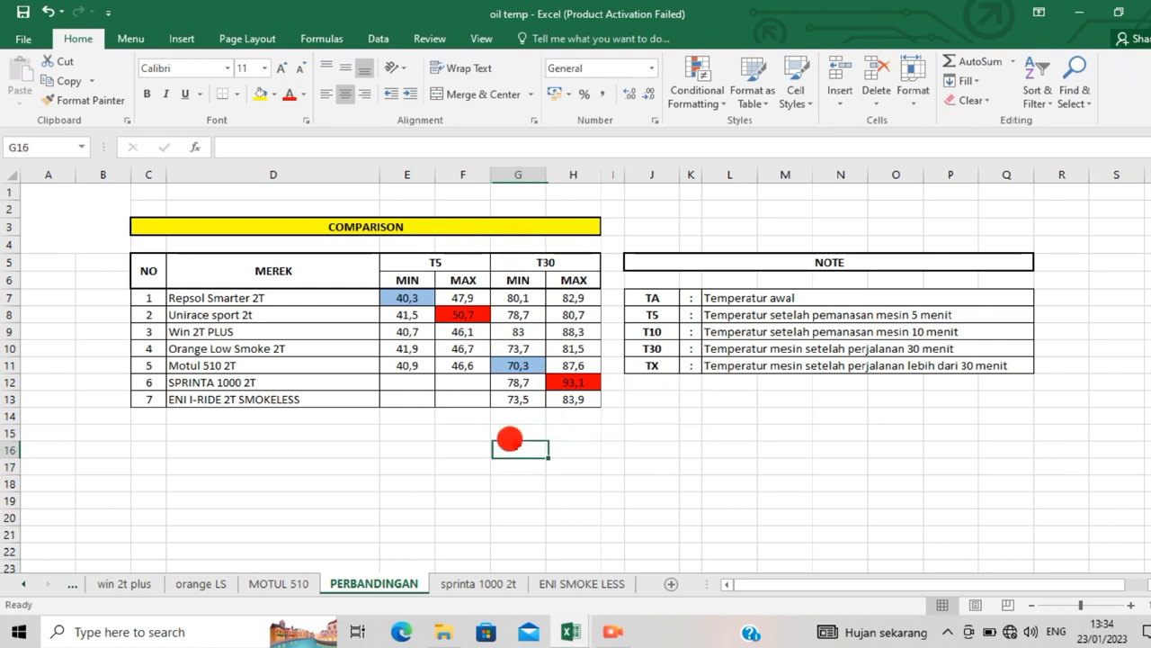